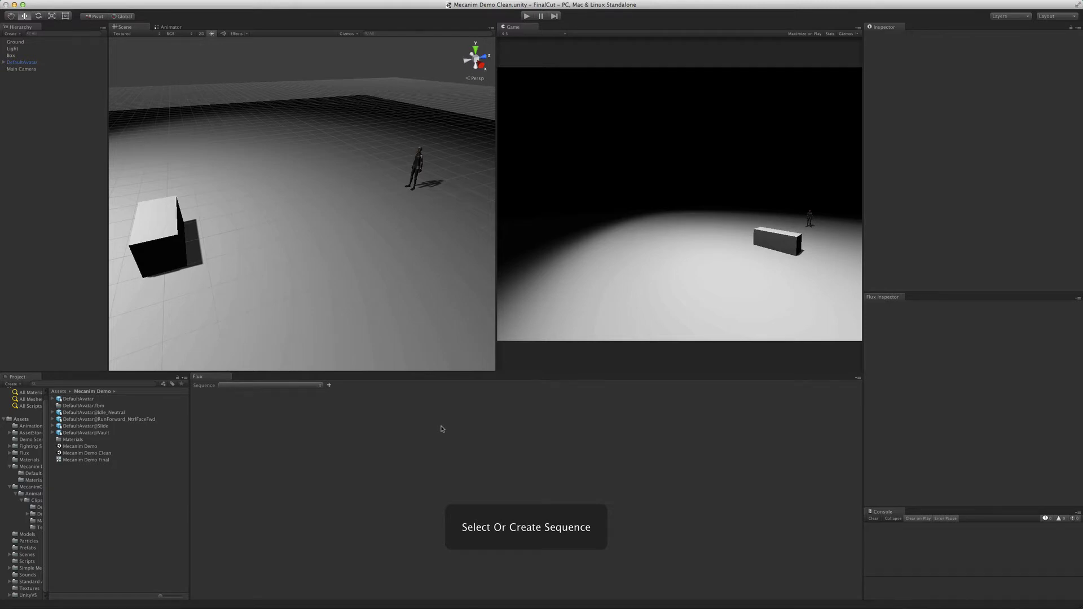
Create Sequence 000 with a DefaultAvatar track holding a Play Animation event over frames 0–600.
{"action": "left_click", "coordinate": [329, 386]}
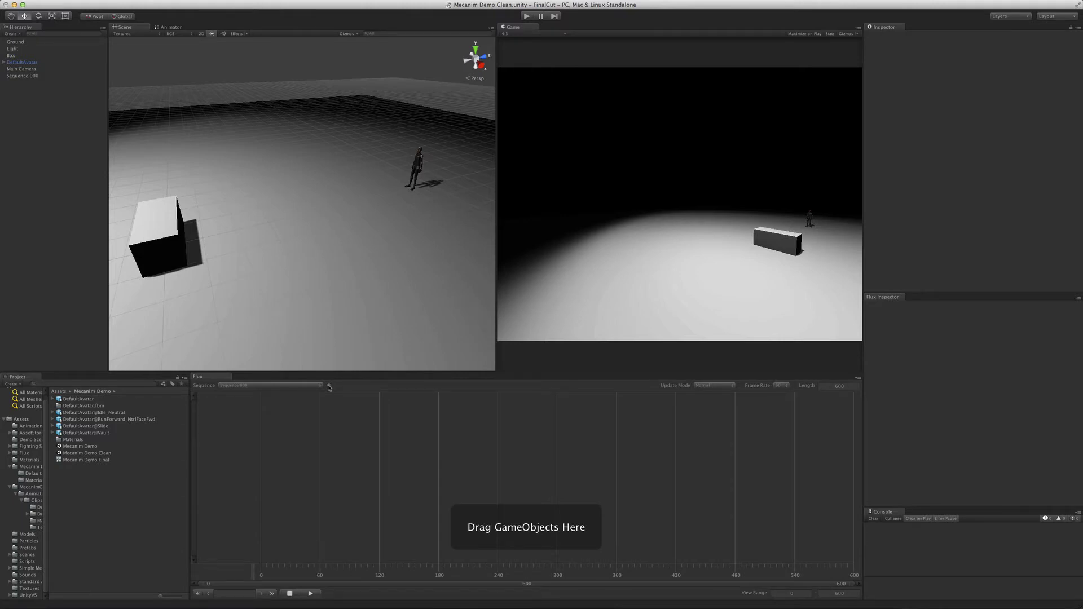
{"action": "left_click", "coordinate": [26, 64]}
{"action": "left_click_drag", "start_coordinate": [27, 63], "coordinate": [234, 424]}
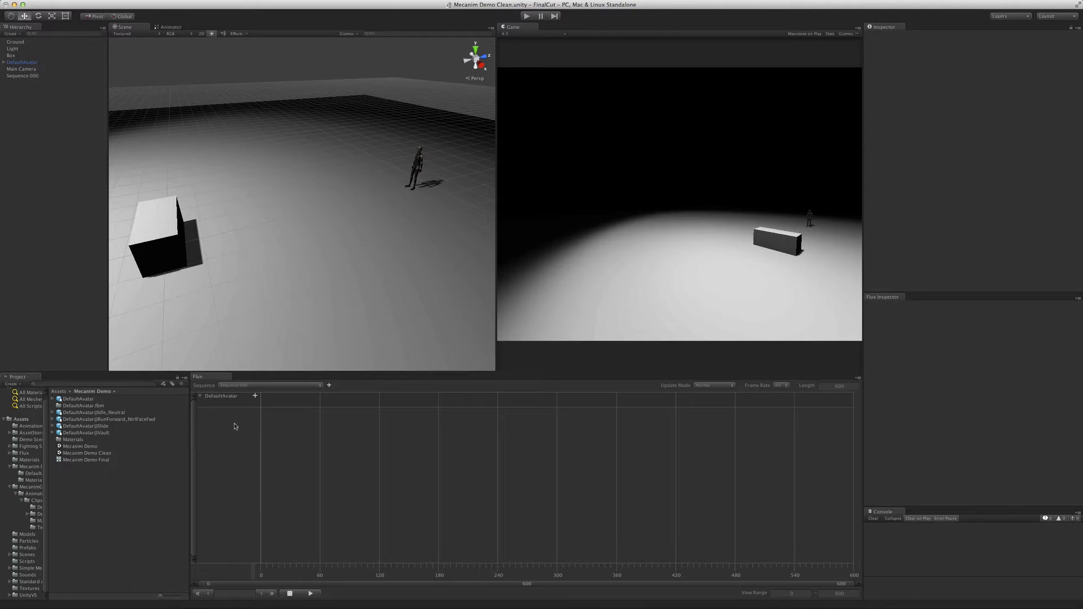
{"action": "left_click", "coordinate": [255, 396]}
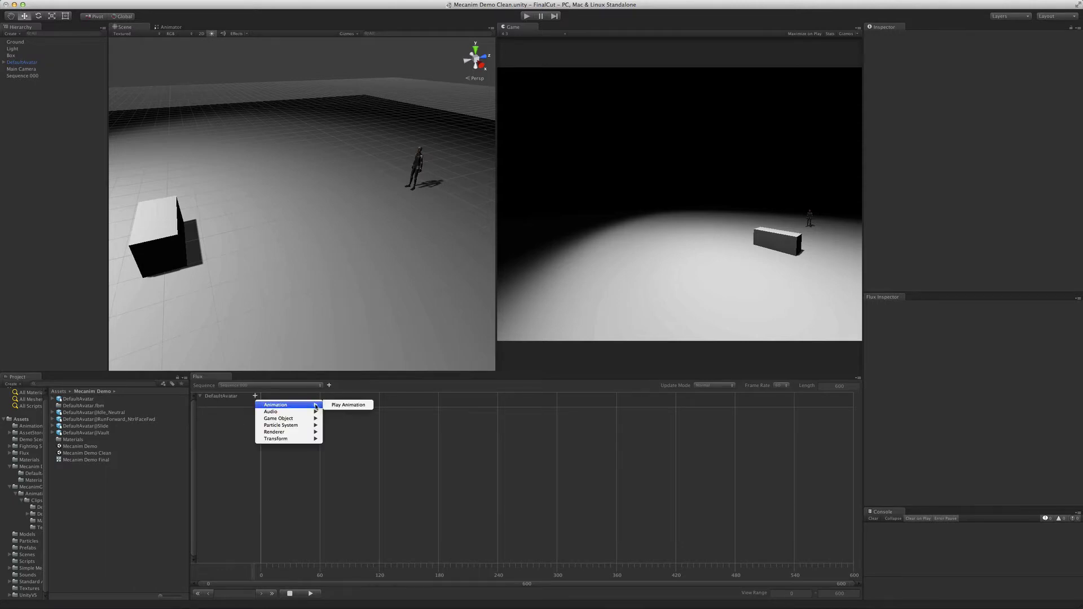
{"action": "left_click", "coordinate": [332, 405]}
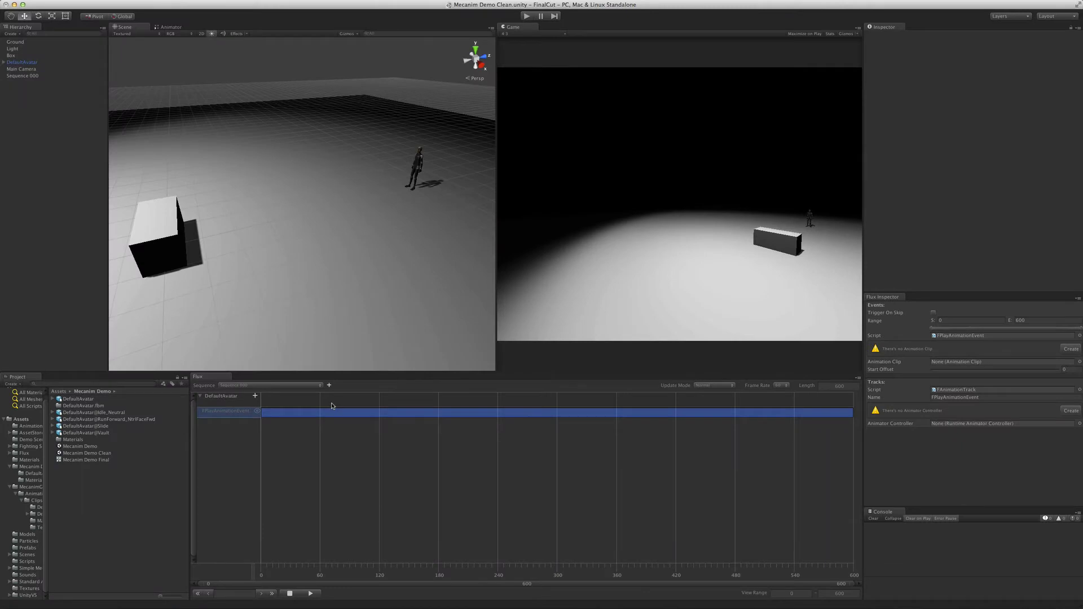
Create and assign animator controller Sequence 000_DefaultAvatar, saved in the Mecanim Demo folder.
{"action": "left_click", "coordinate": [1070, 410]}
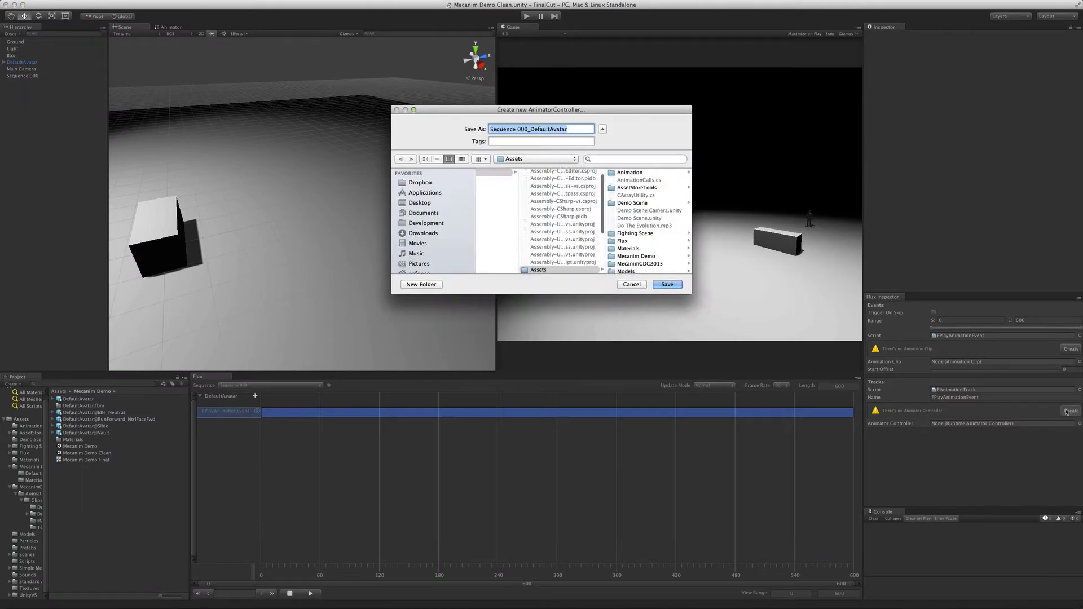
{"action": "left_click", "coordinate": [649, 257]}
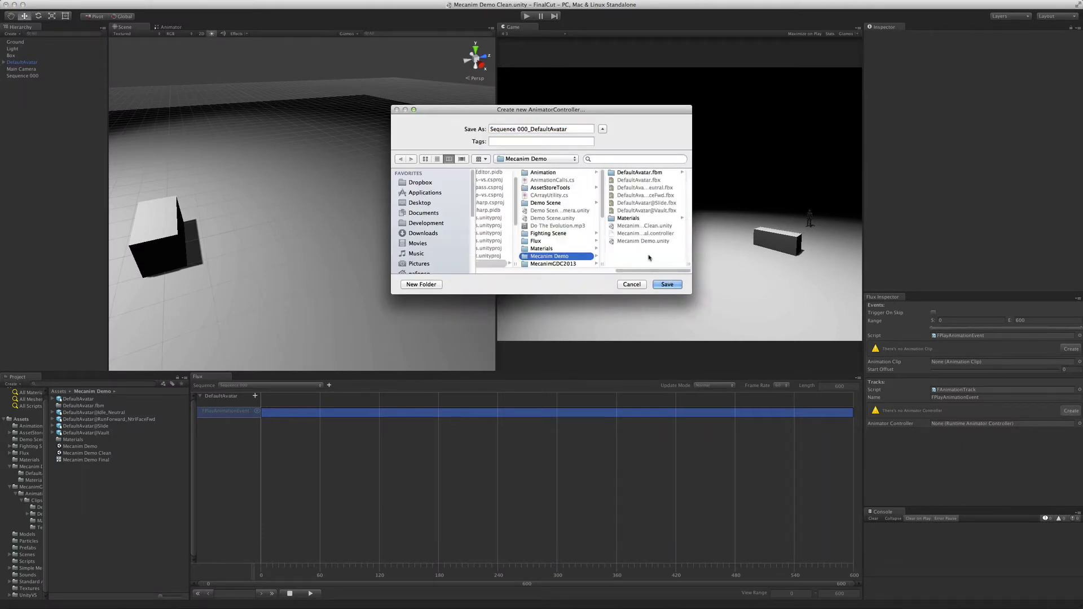
{"action": "left_click", "coordinate": [662, 285]}
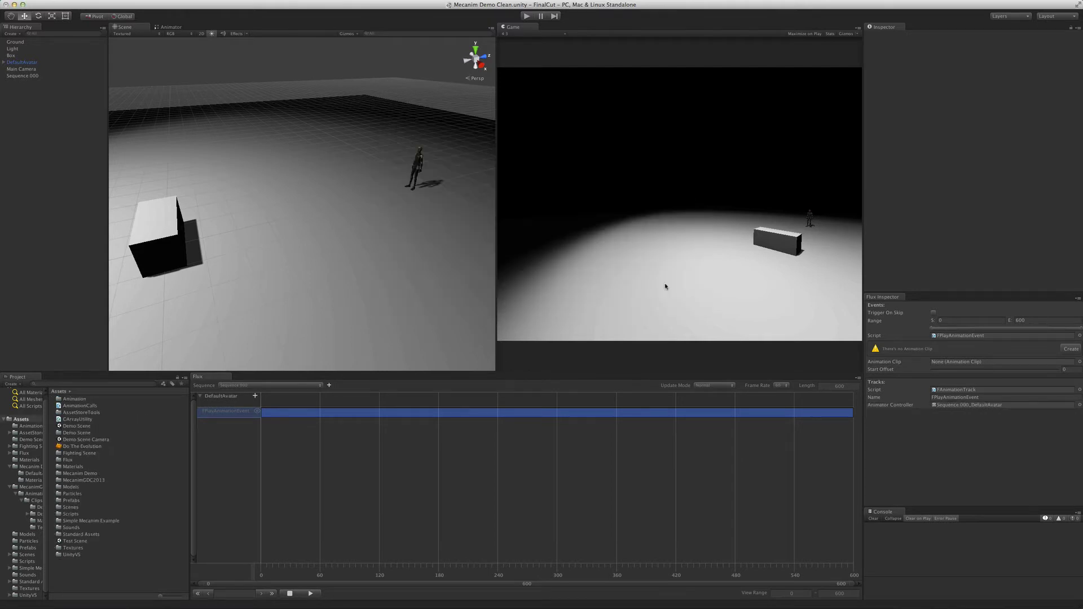
{"action": "left_click", "coordinate": [952, 405]}
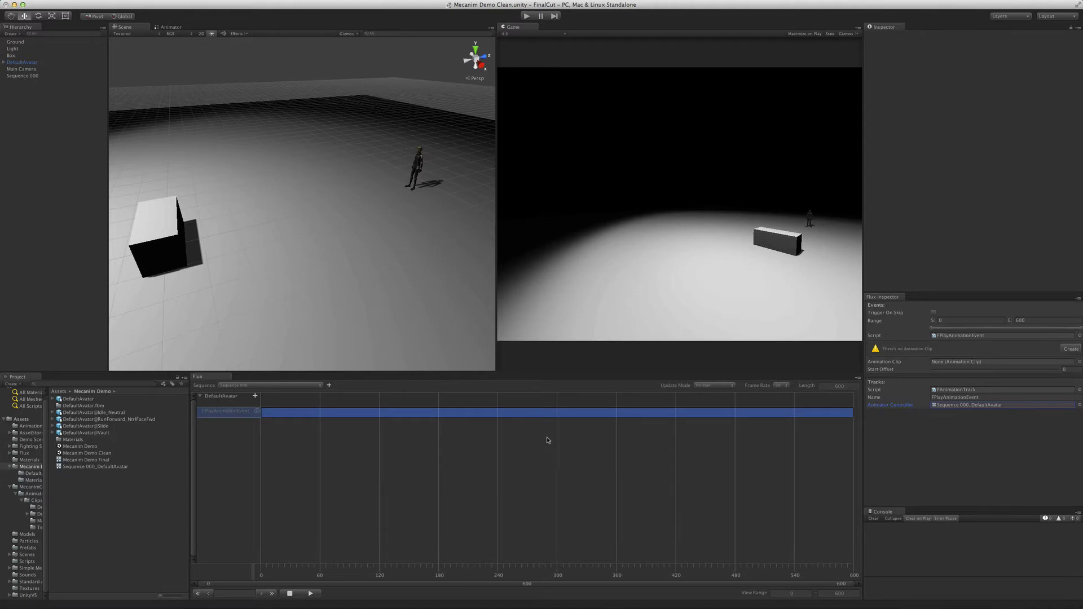
Review DefaultAvatar@Idle_Neutral's import settings, with its looping Idle clip spanning frames 483–576.
{"action": "left_click_drag", "start_coordinate": [102, 414], "coordinate": [290, 417]}
{"action": "left_click", "coordinate": [127, 413]}
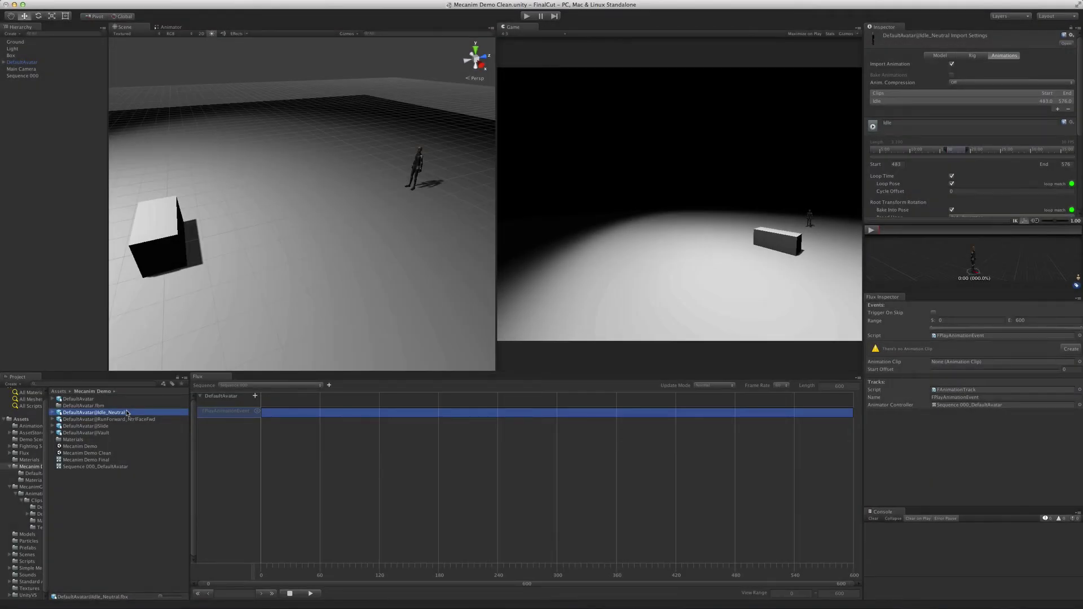
{"action": "left_click", "coordinate": [782, 386]}
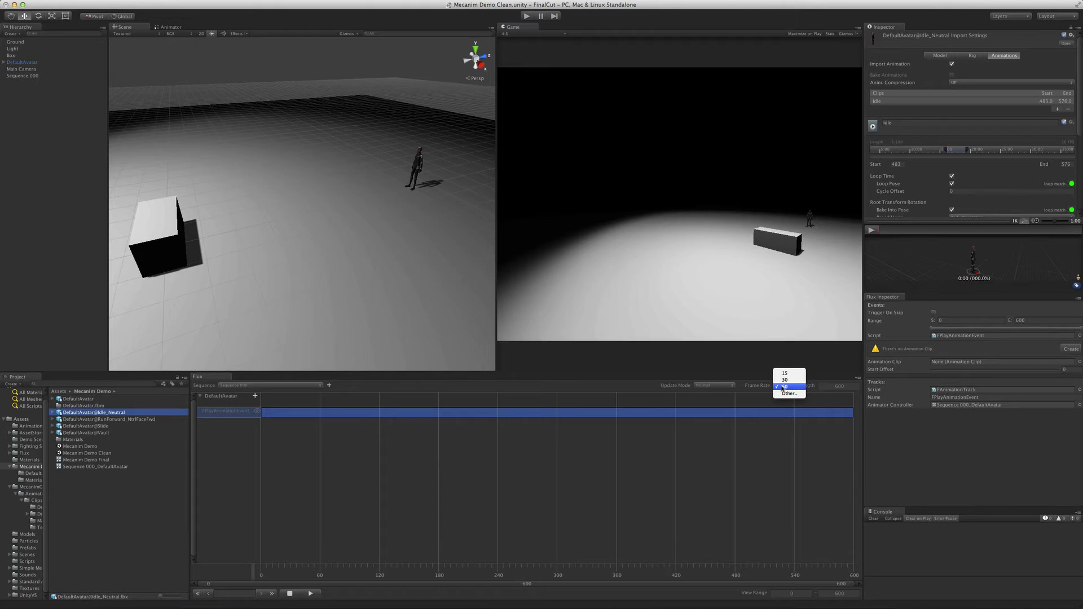
Change the sequence frame rate to 30 fps, making it 300 frames long.
{"action": "left_click", "coordinate": [785, 381]}
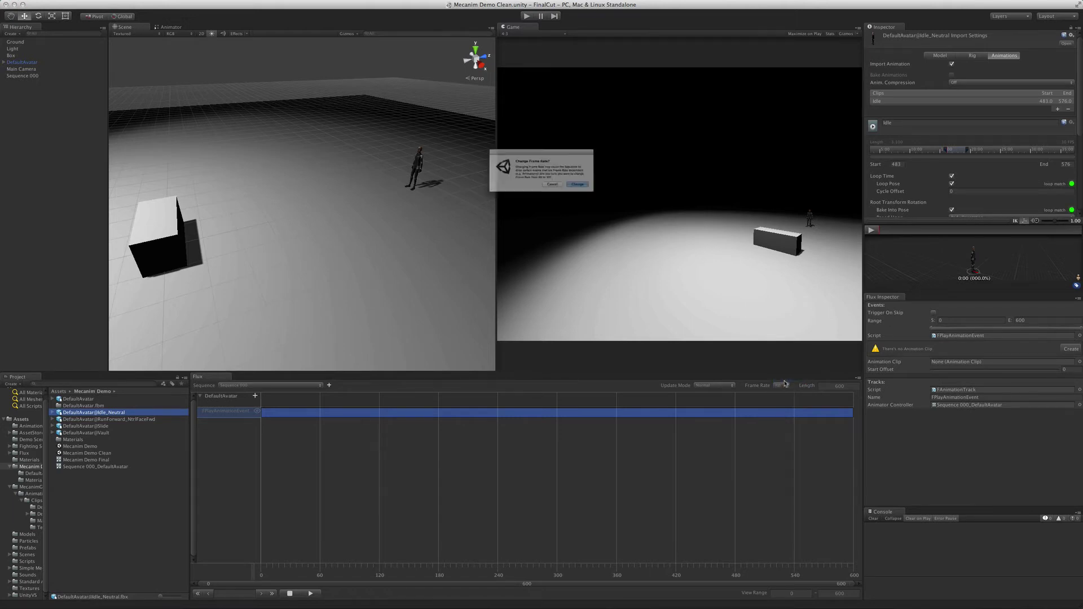
{"action": "left_click", "coordinate": [603, 194]}
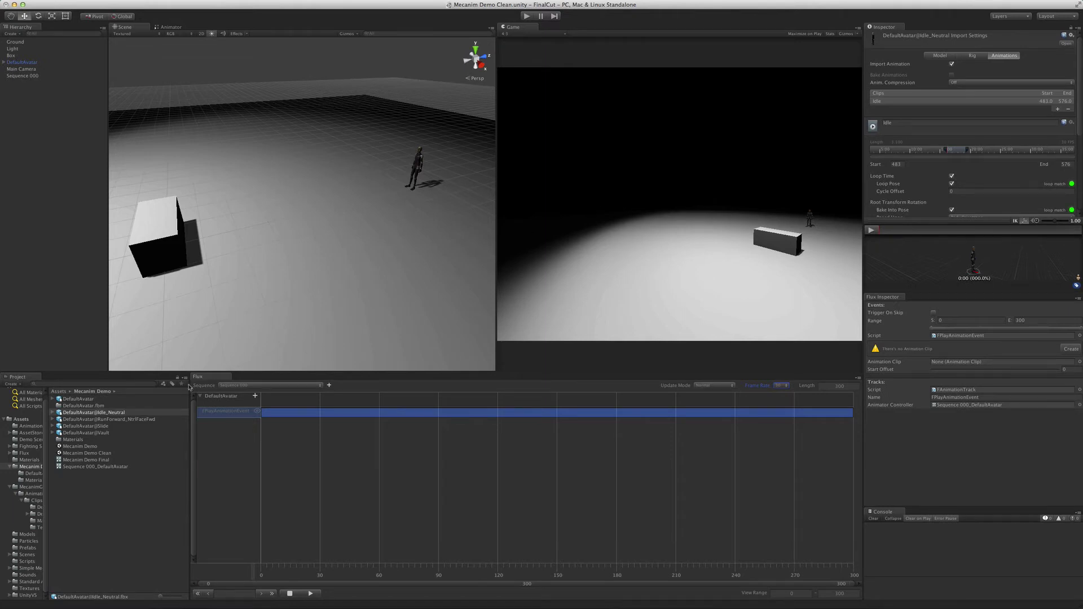
Add an Idle event ending at frame 60 and a Run event ending at frame 90.
{"action": "left_click_drag", "start_coordinate": [121, 412], "coordinate": [305, 418]}
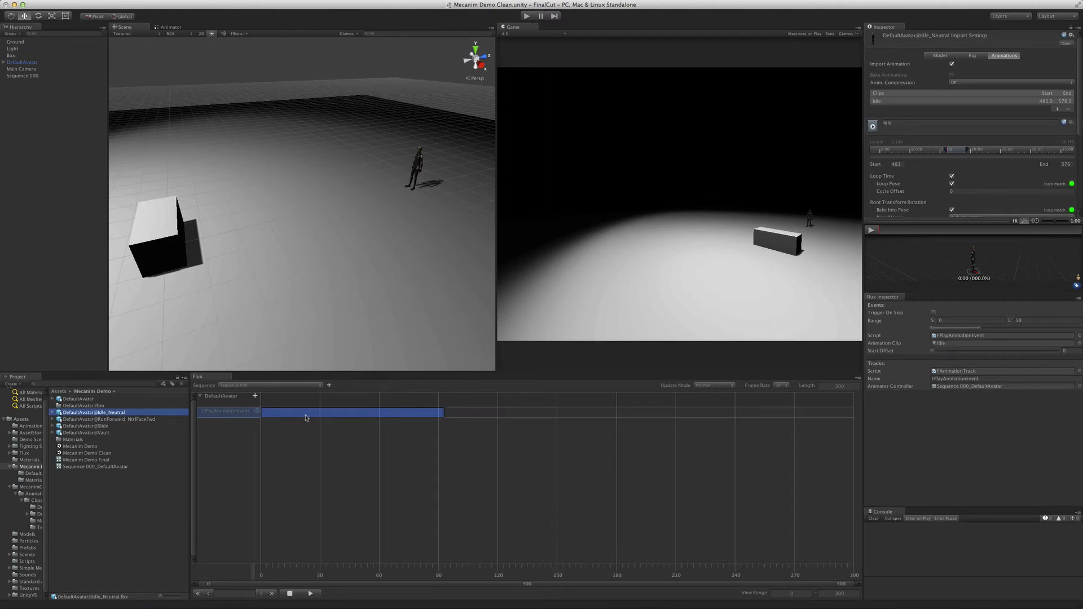
{"action": "left_click", "coordinate": [1033, 319]}
{"action": "type", "text": "60"}
{"action": "key", "text": "Return"}
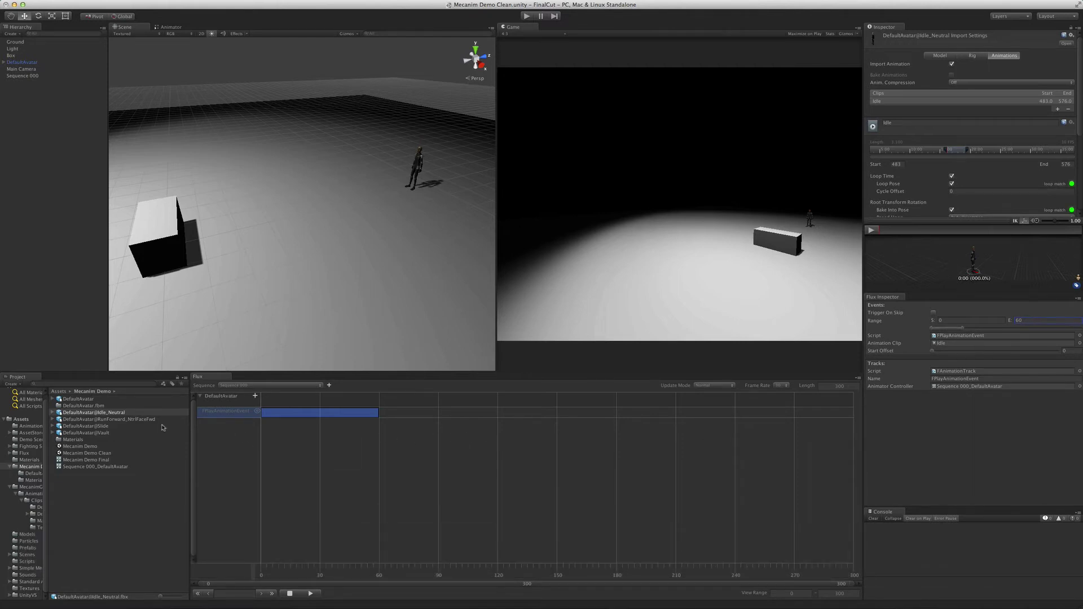
{"action": "left_click_drag", "start_coordinate": [121, 413], "coordinate": [385, 415]}
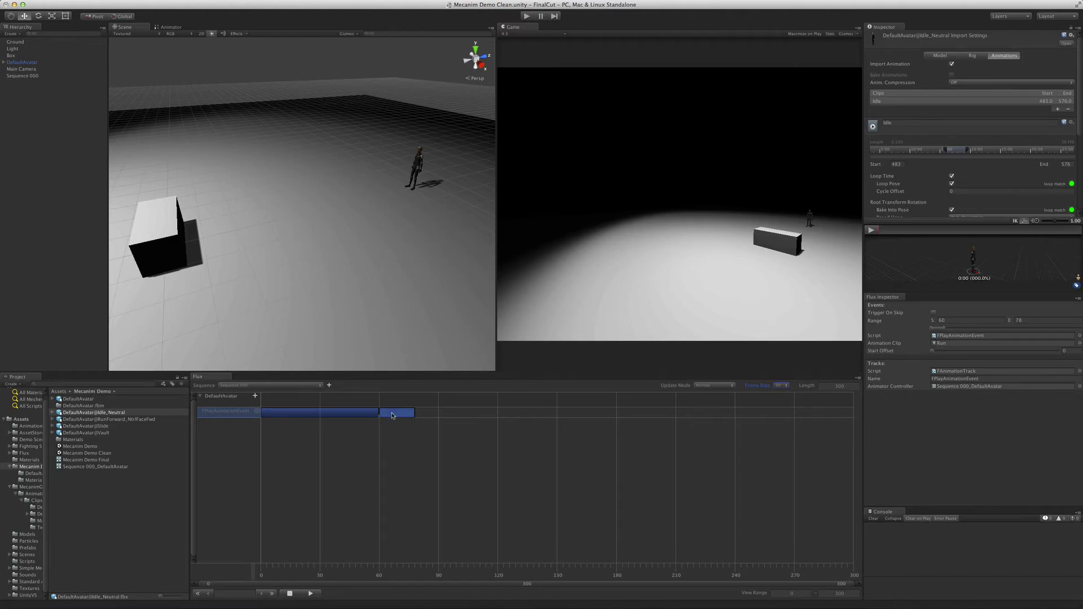
{"action": "left_click", "coordinate": [1025, 320]}
{"action": "type", "text": "90"}
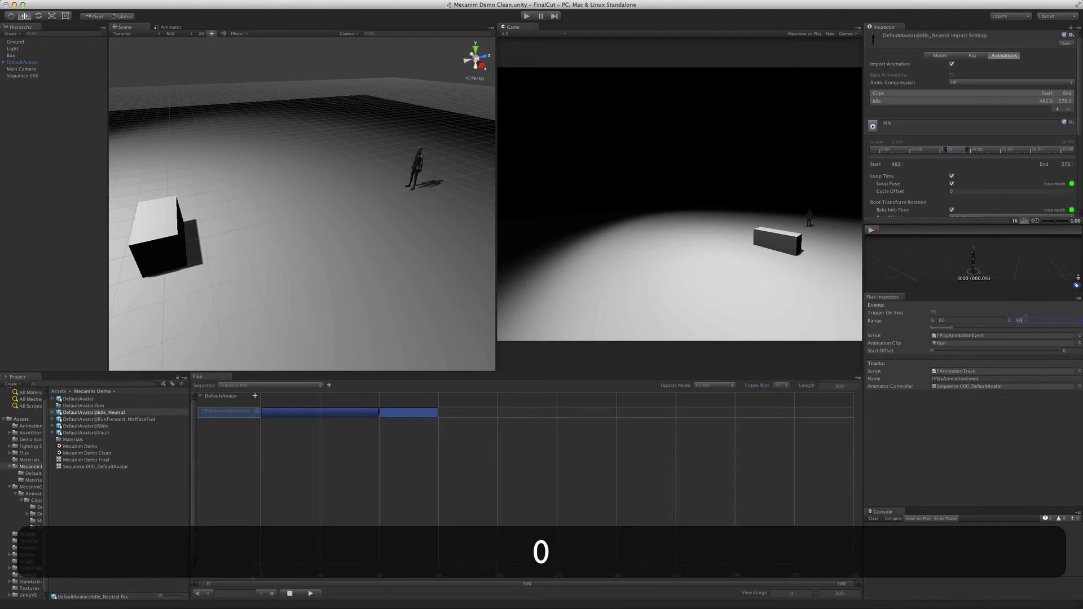
Add a Vault event starting at frame 90 and a Slide event starting at 139, then scrub the preview.
{"action": "left_click_drag", "start_coordinate": [103, 434], "coordinate": [466, 414]}
{"action": "left_click", "coordinate": [489, 417]}
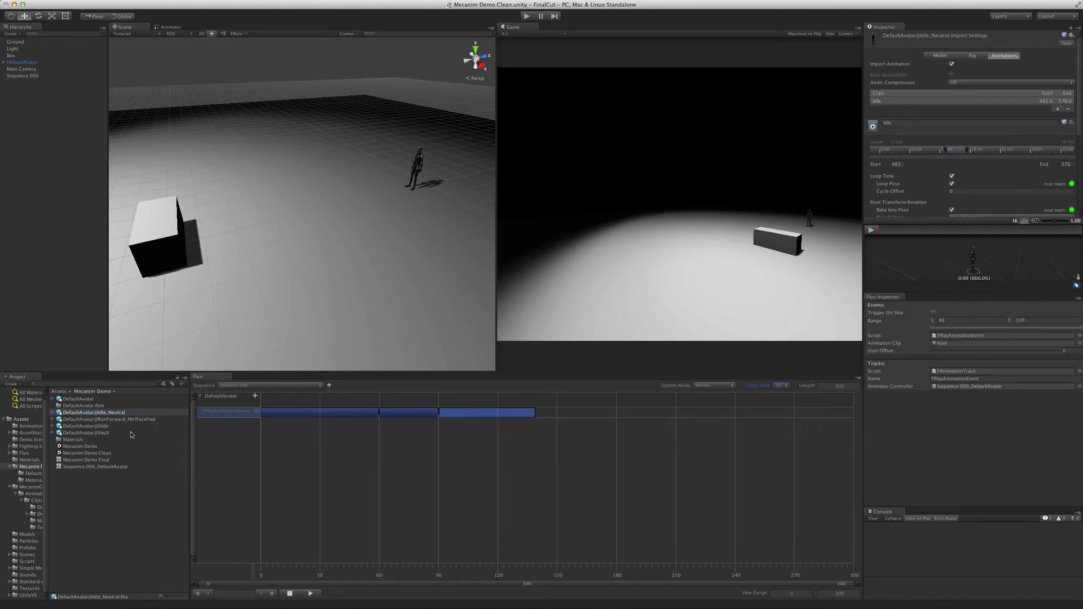
{"action": "left_click", "coordinate": [102, 426]}
{"action": "left_click_drag", "start_coordinate": [96, 412], "coordinate": [543, 413]}
{"action": "left_click", "coordinate": [586, 416]}
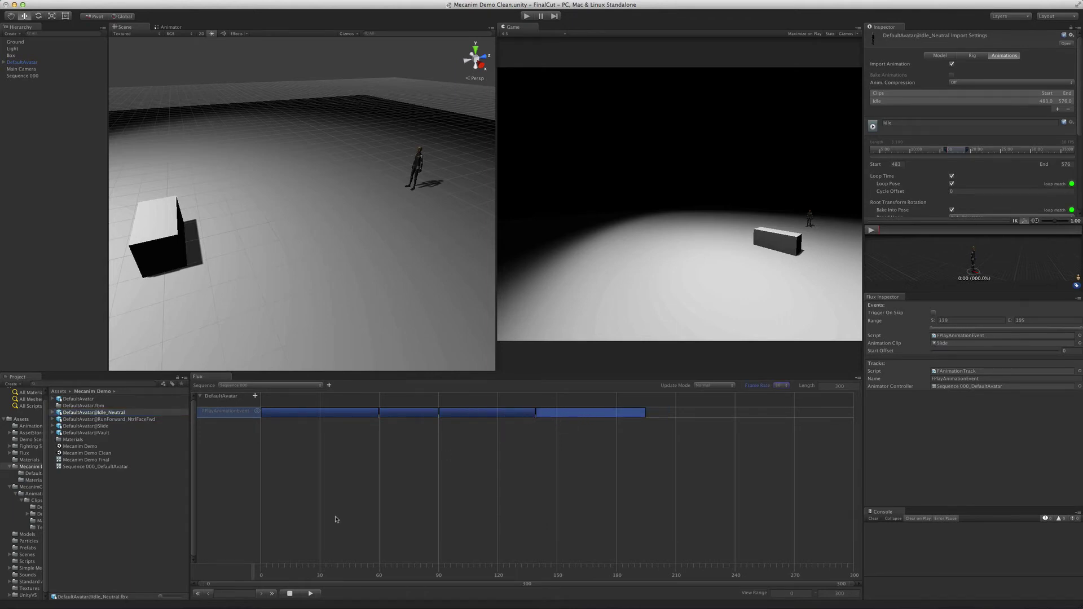
{"action": "left_click_drag", "start_coordinate": [276, 572], "coordinate": [481, 570]}
{"action": "left_click_drag", "start_coordinate": [652, 566], "coordinate": [282, 555]}
Blend the Run event in from Idle and give it a start offset of 2.
{"action": "left_click_drag", "start_coordinate": [285, 570], "coordinate": [295, 540]}
{"action": "key", "text": "alt"}
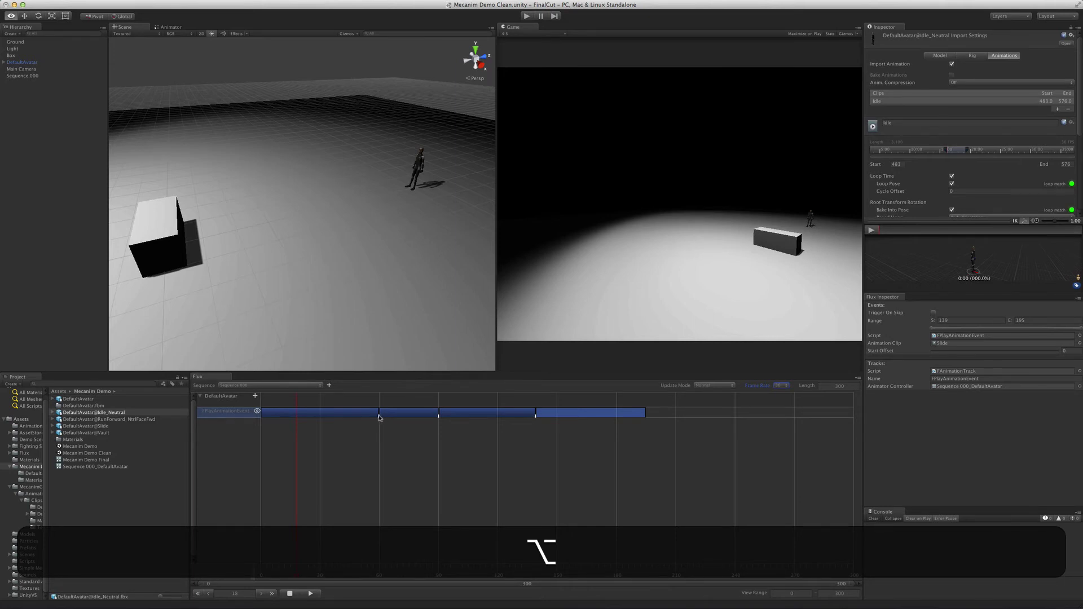
{"action": "left_click", "coordinate": [381, 417], "text": "alt"}
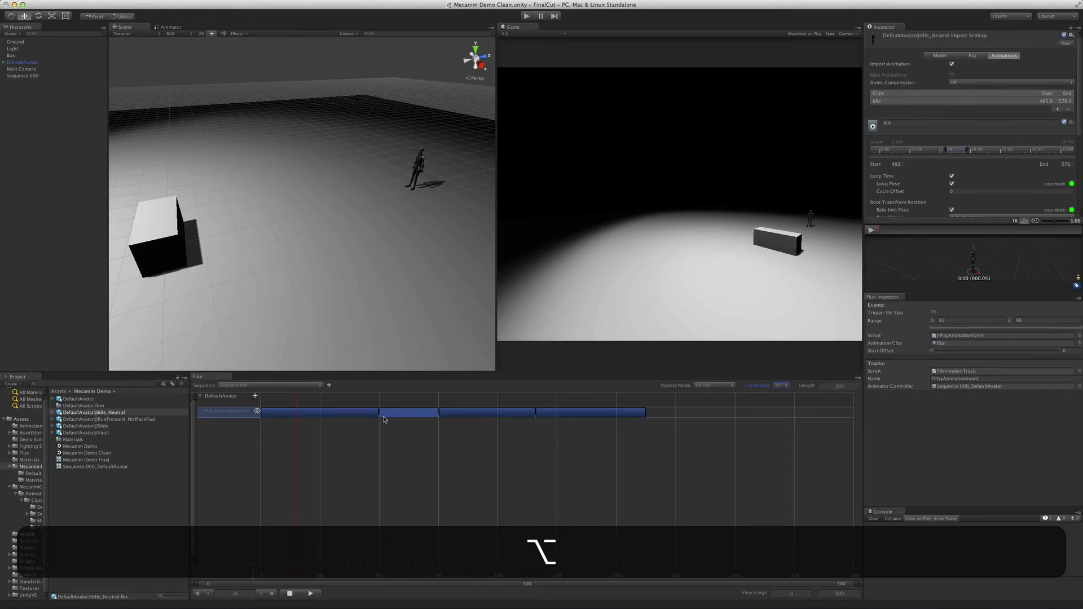
{"action": "left_click_drag", "start_coordinate": [381, 417], "coordinate": [387, 417], "text": "alt"}
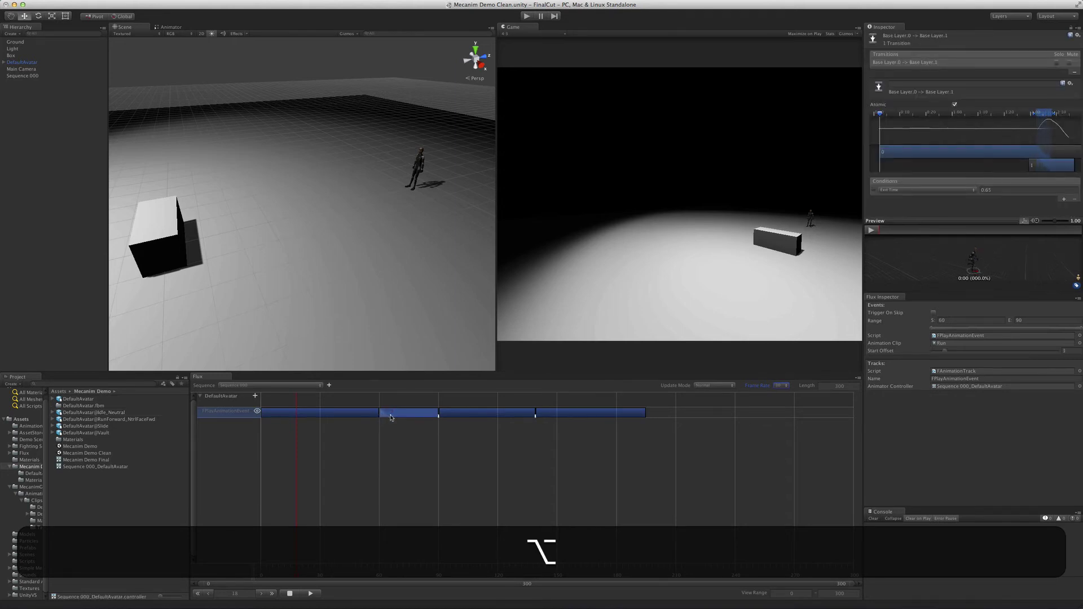
{"action": "left_click_drag", "start_coordinate": [441, 418], "coordinate": [444, 418], "text": "alt"}
Blend the Vault event in from Run with a longer transition, then preview frames 23–59.
{"action": "left_click", "coordinate": [445, 418], "text": "alt"}
{"action": "left_click_drag", "start_coordinate": [445, 418], "coordinate": [447, 418], "text": "alt"}
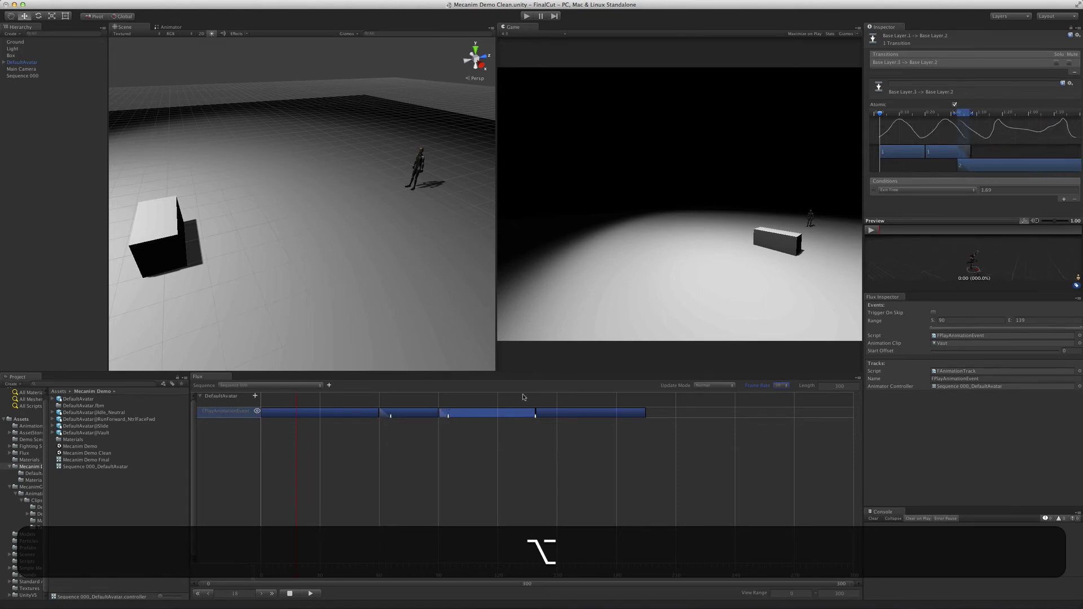
{"action": "left_click_drag", "start_coordinate": [972, 115], "coordinate": [977, 116]}
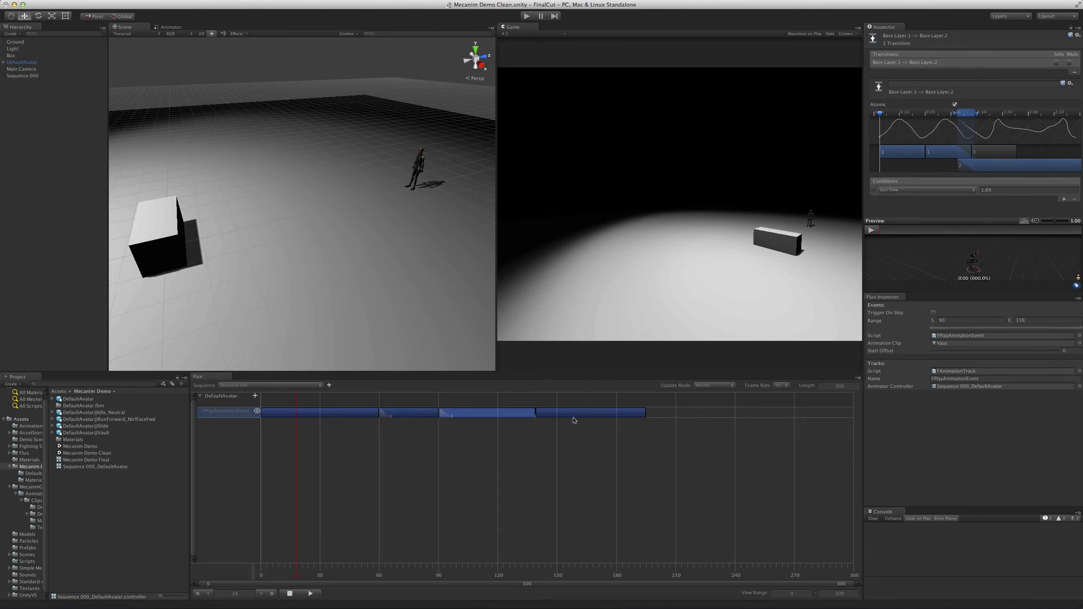
{"action": "left_click", "coordinate": [541, 416]}
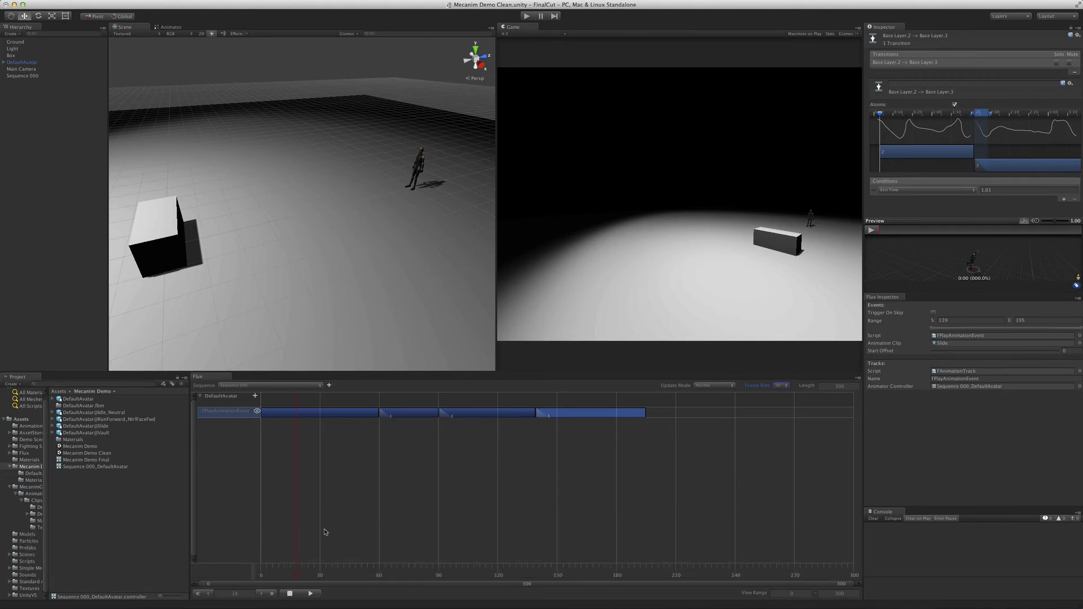
{"action": "left_click_drag", "start_coordinate": [308, 573], "coordinate": [537, 576]}
Trim the Vault event to end at frame 132.
{"action": "left_click_drag", "start_coordinate": [204, 302], "coordinate": [387, 287], "text": "alt"}
{"action": "scroll", "coordinate": [393, 292], "scroll_direction": "up", "scroll_amount": 4}
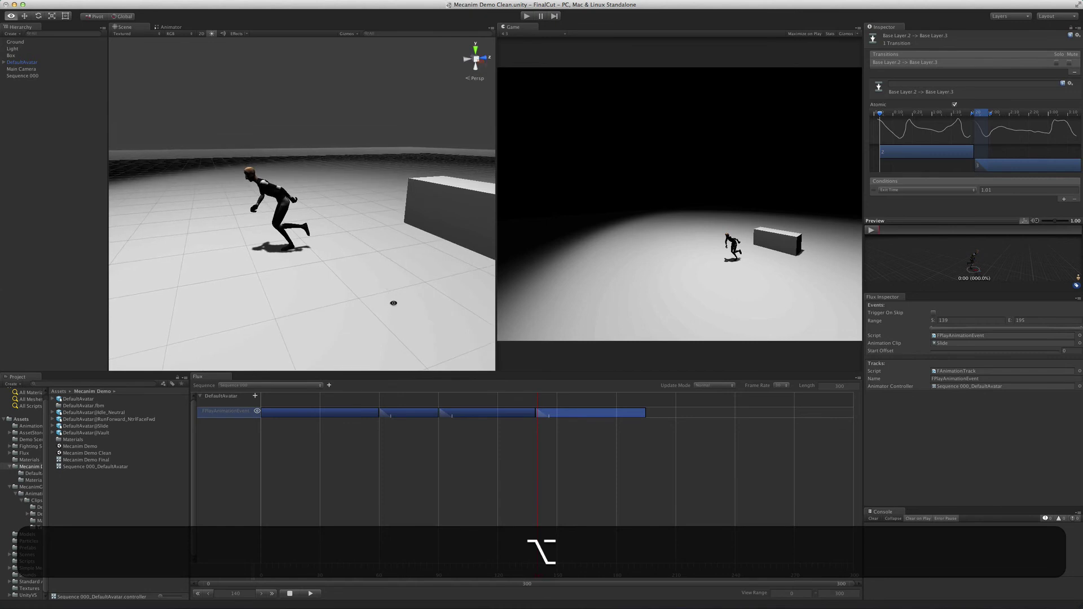
{"action": "mouse_move", "coordinate": [538, 574]}
{"action": "left_mouse_down"}
{"action": "mouse_move", "coordinate": [512, 574]}
{"action": "mouse_move", "coordinate": [558, 573]}
{"action": "mouse_move", "coordinate": [540, 572]}
{"action": "left_mouse_up"}
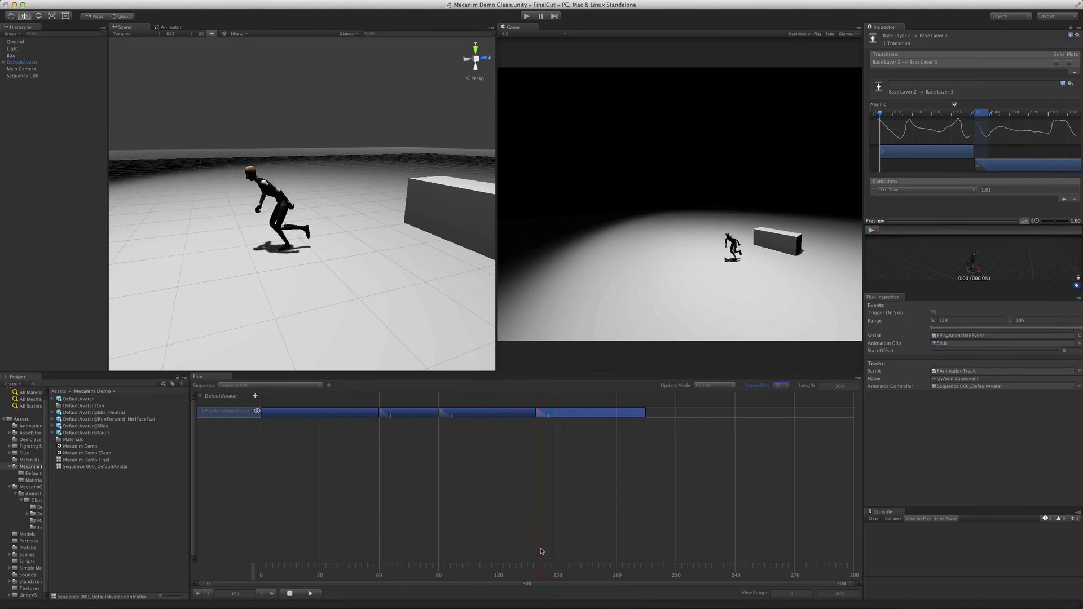
{"action": "left_click", "coordinate": [532, 414]}
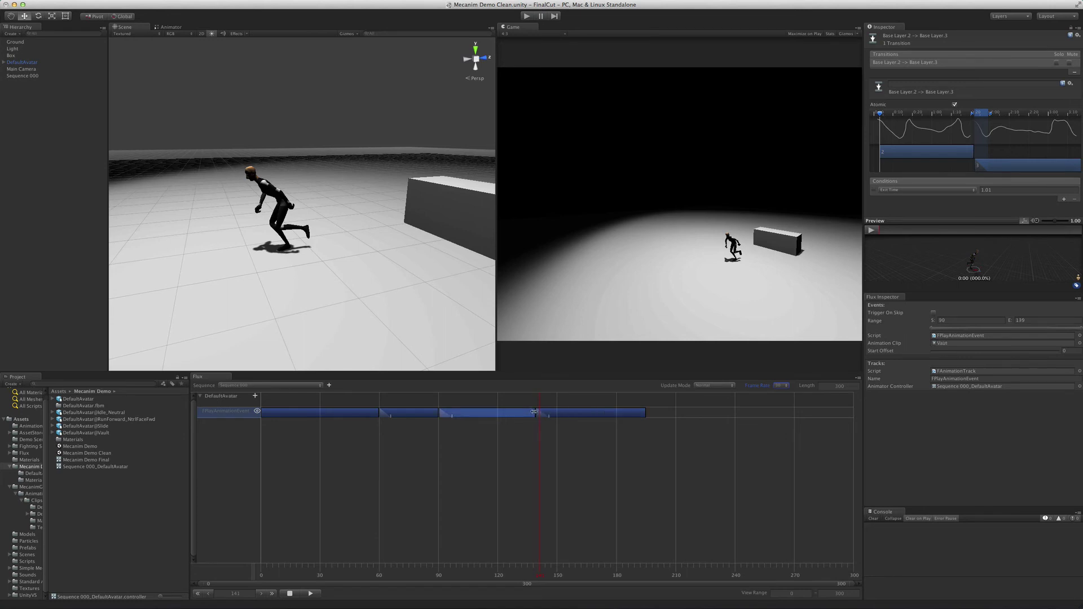
{"action": "left_click_drag", "start_coordinate": [534, 411], "coordinate": [522, 415]}
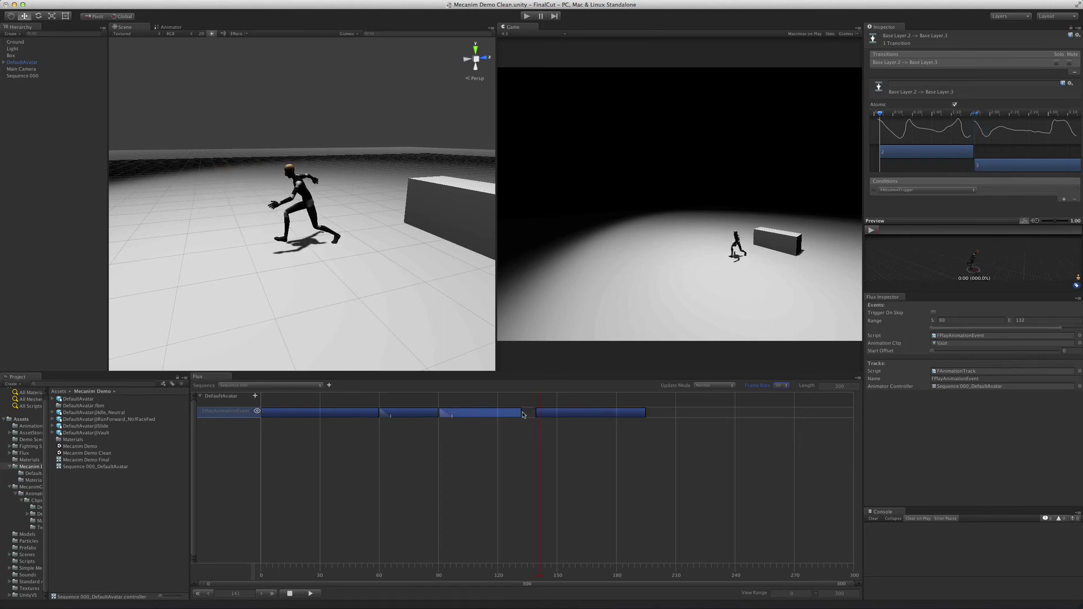
Move the Slide event earlier and blend it in from Vault.
{"action": "left_click", "coordinate": [558, 418]}
{"action": "left_click_drag", "start_coordinate": [575, 418], "coordinate": [553, 418]}
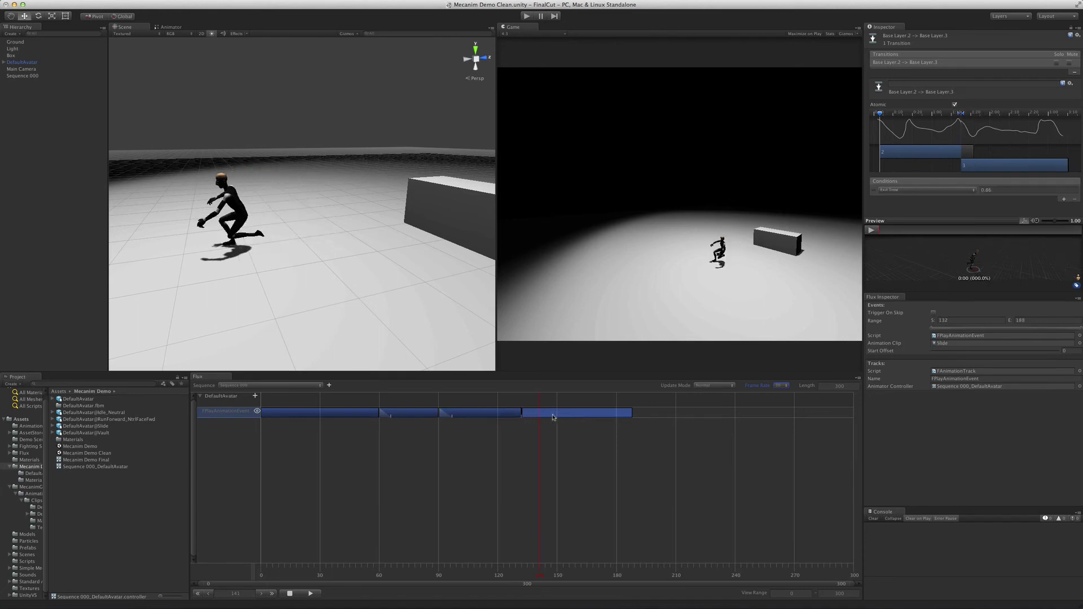
{"action": "key", "text": "alt"}
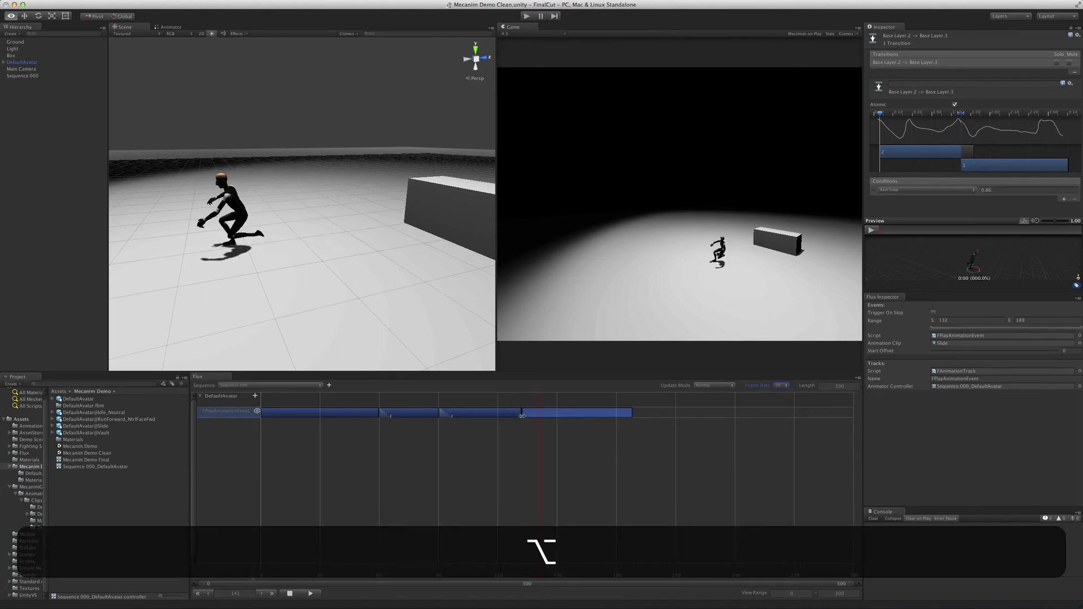
{"action": "left_click_drag", "start_coordinate": [522, 416], "coordinate": [534, 418], "text": "alt"}
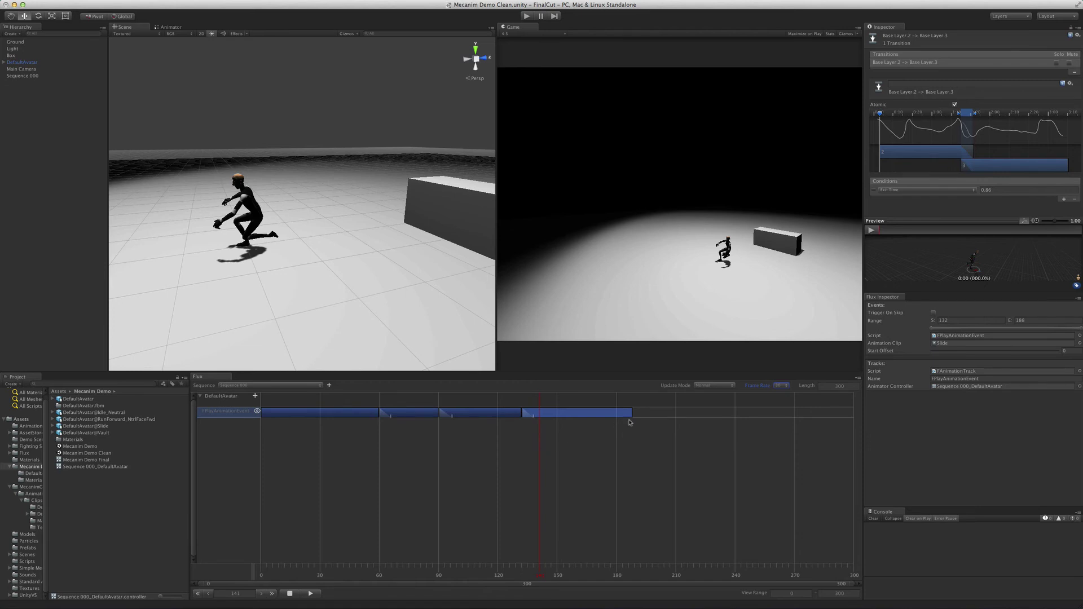
Trim the Slide event to end at frame 183 with a start offset of 3.
{"action": "left_click_drag", "start_coordinate": [632, 413], "coordinate": [622, 414]}
{"action": "key", "text": "alt"}
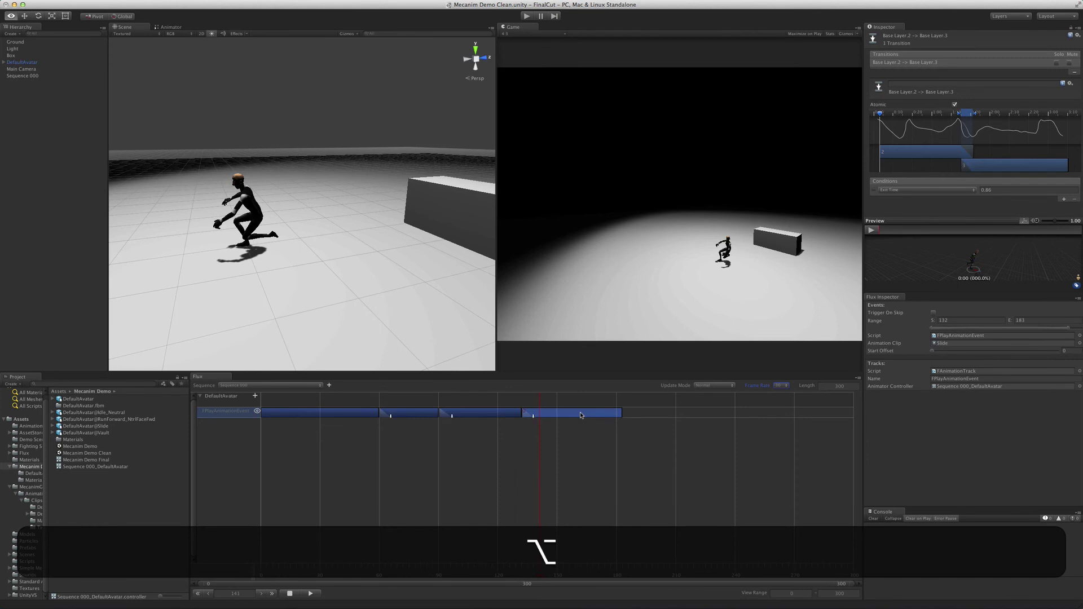
{"action": "left_click_drag", "start_coordinate": [581, 415], "coordinate": [575, 416], "text": "alt"}
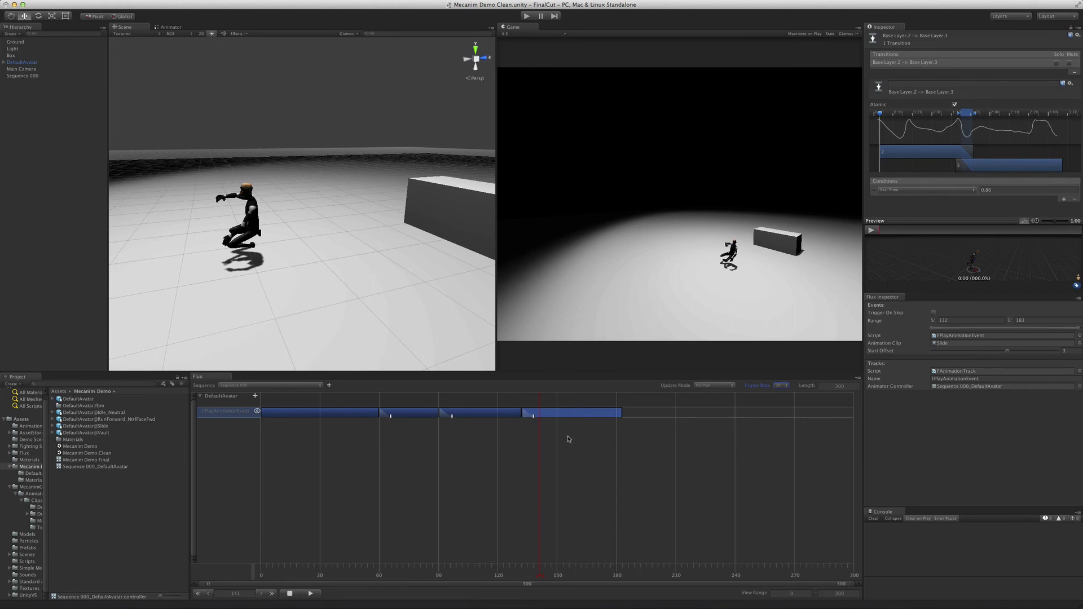
{"action": "left_click_drag", "start_coordinate": [536, 567], "coordinate": [408, 554]}
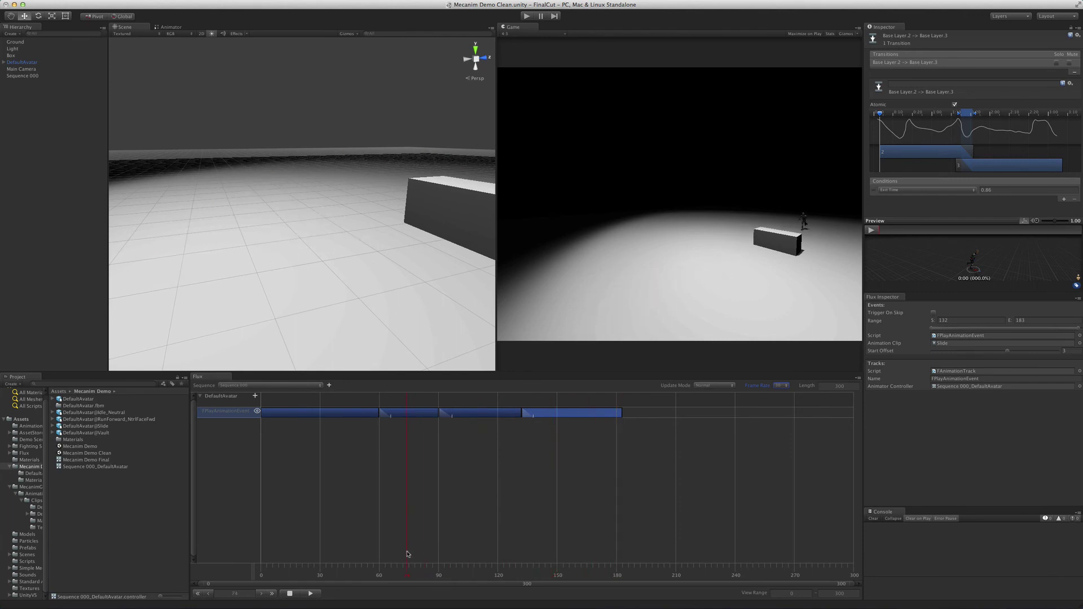
Hold the preview with the avatar mid-vault over the box and select the Box object.
{"action": "left_click_drag", "start_coordinate": [387, 365], "coordinate": [341, 266], "text": "alt"}
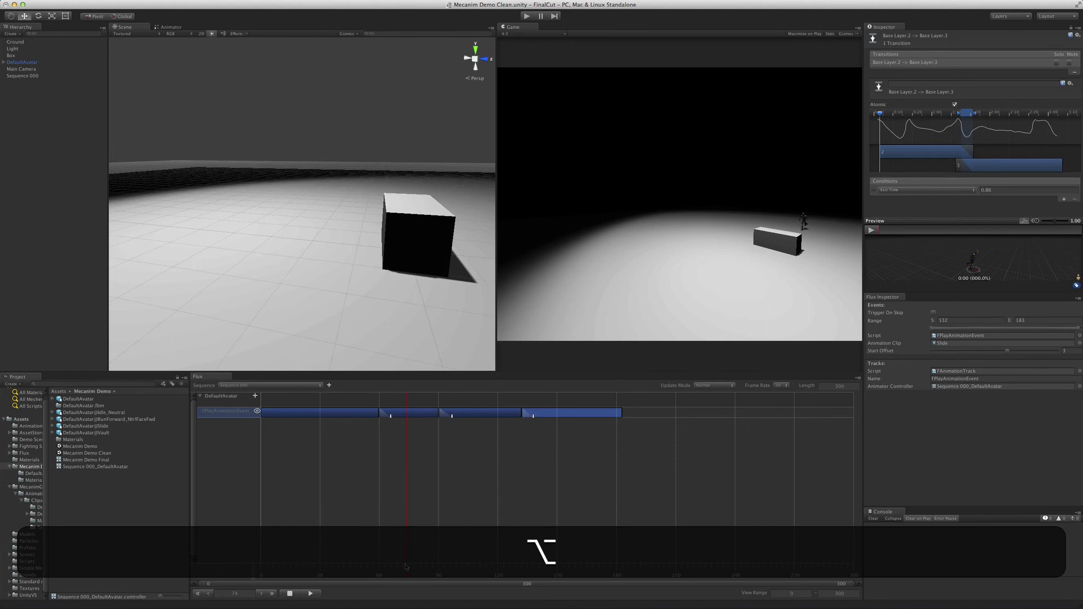
{"action": "left_click_drag", "start_coordinate": [406, 567], "coordinate": [492, 574]}
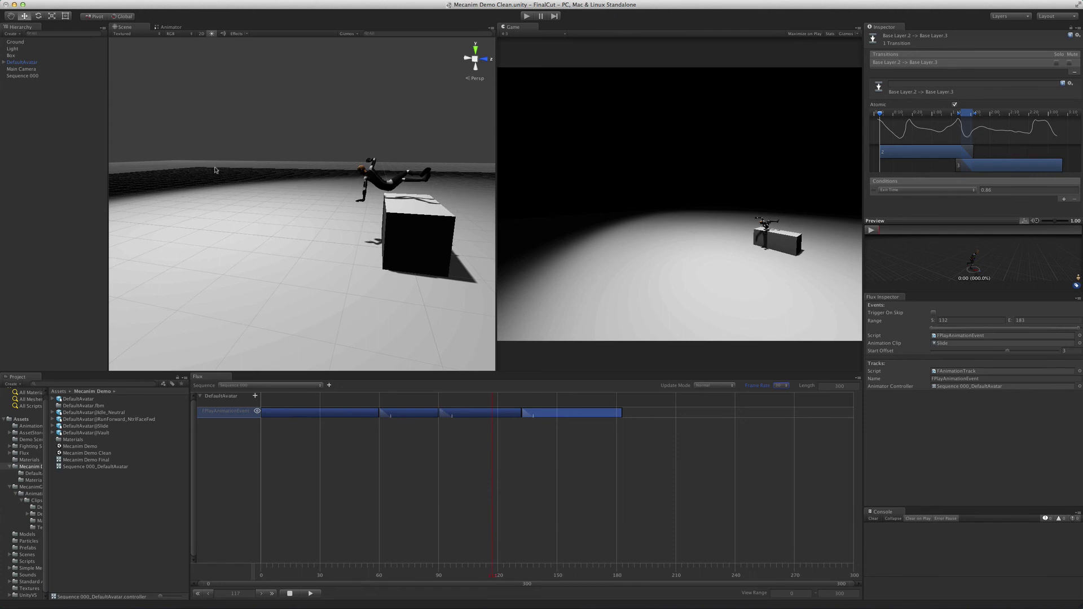
{"action": "left_click", "coordinate": [33, 56]}
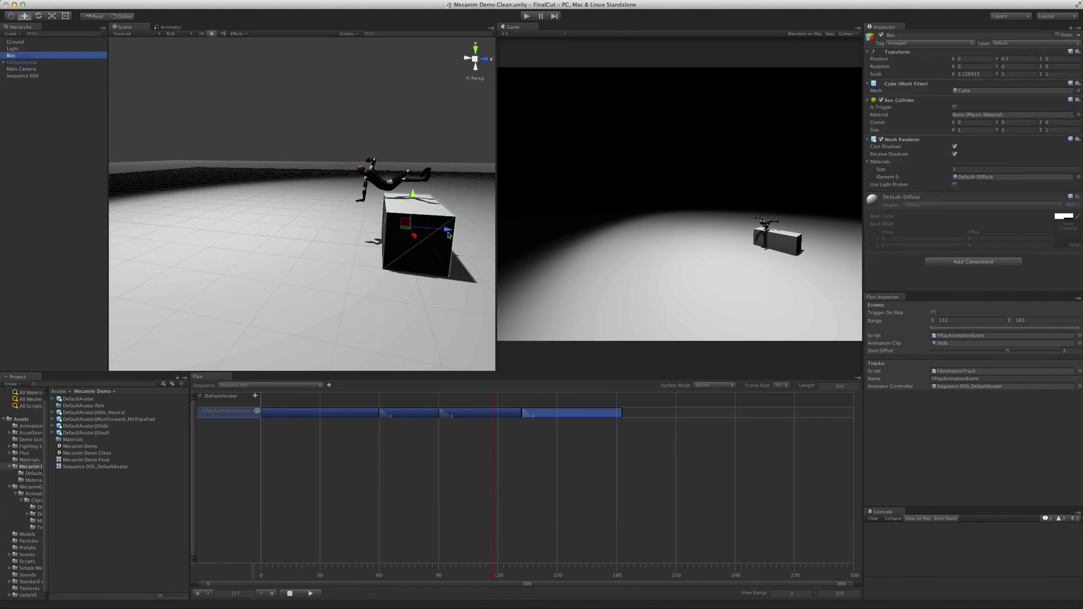